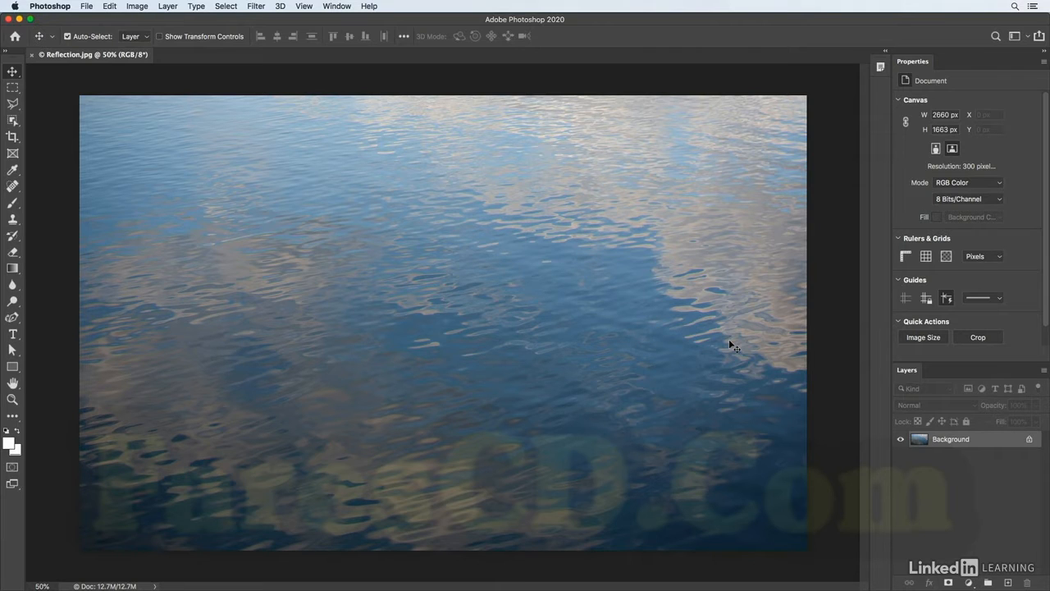
- Create a text layer over the water image reading "abc" at 300 pt
key(t)
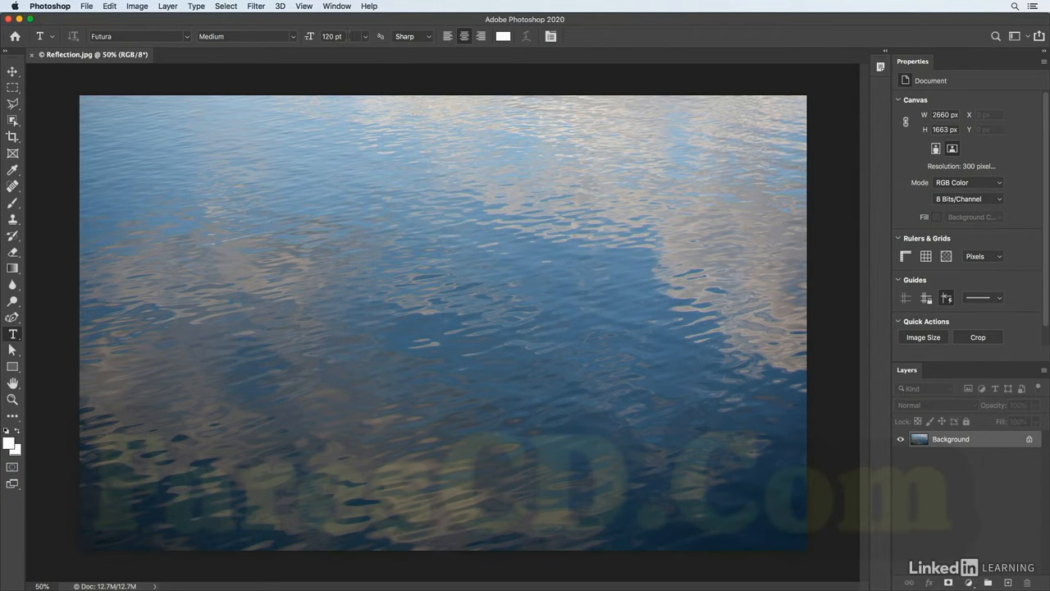
click(341, 36)
text(300)
key(Return)
click(222, 287)
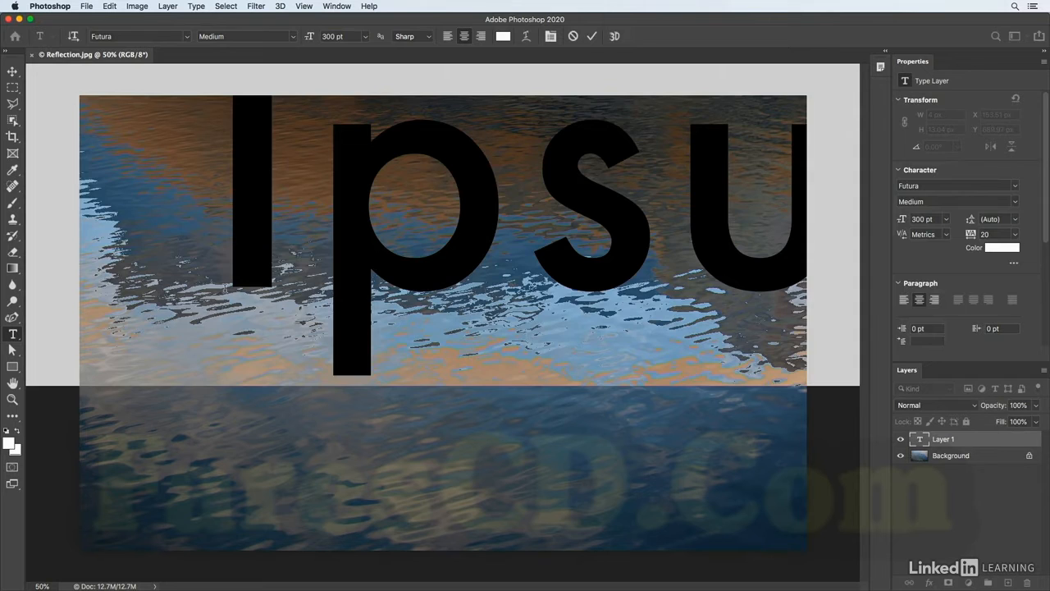
text(abc)
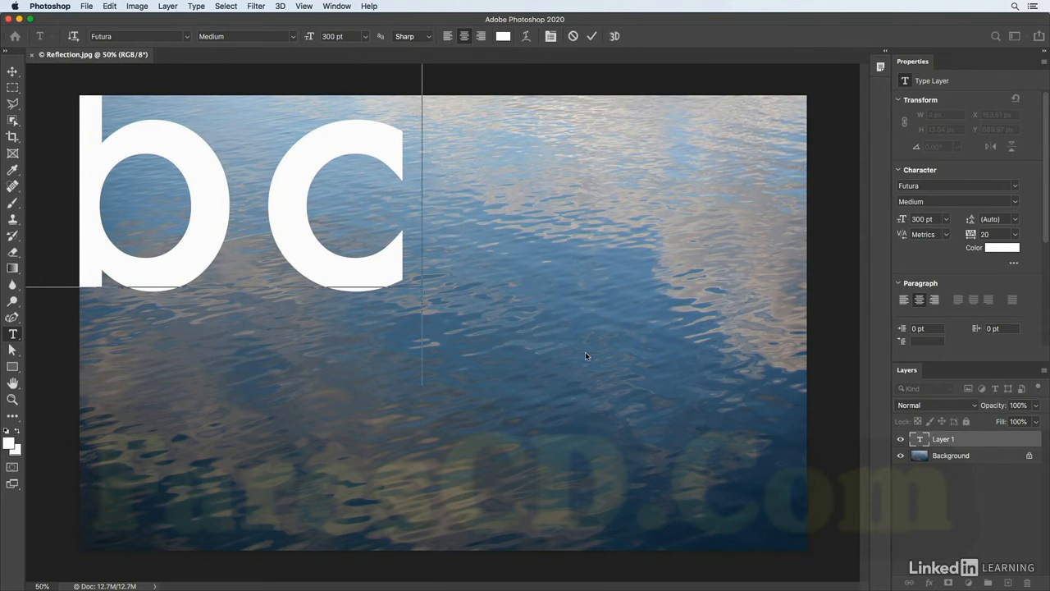
- Move the abc text so all three letters sit centred on the image, and commit it
key(super)
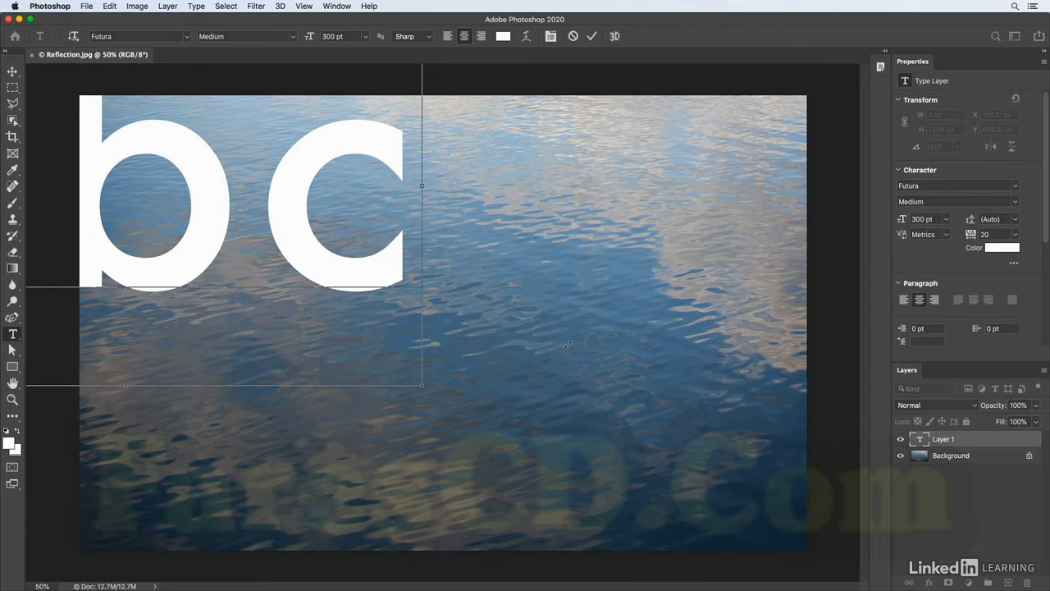
drag(355, 271, 663, 405)
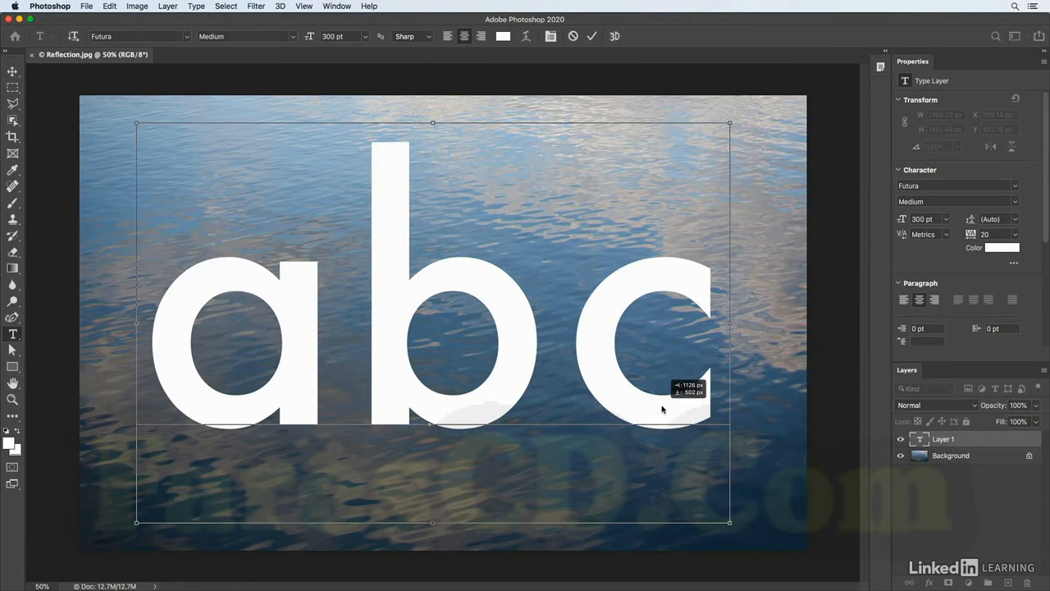
key(super+Return)
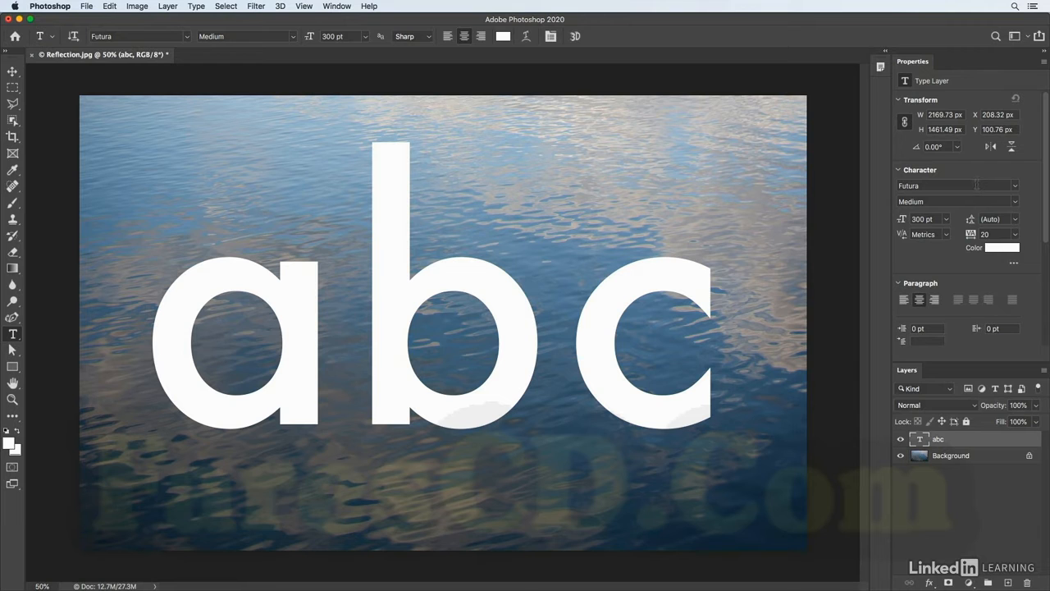
- Preview various installed fonts on the abc text, including the individual styles of the Futura family
click(1017, 187)
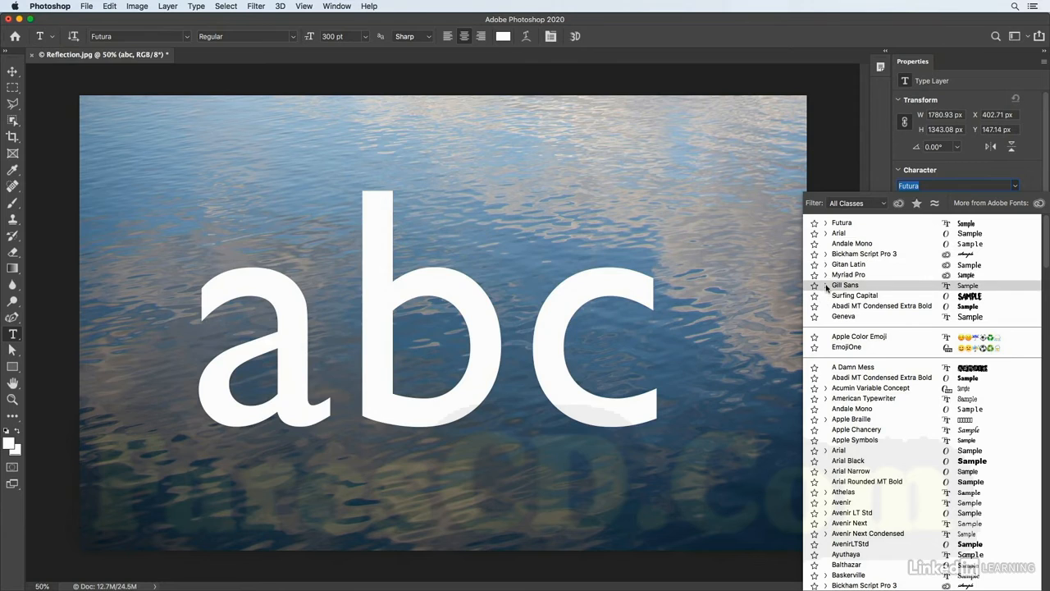
scroll(833, 555, down, 10)
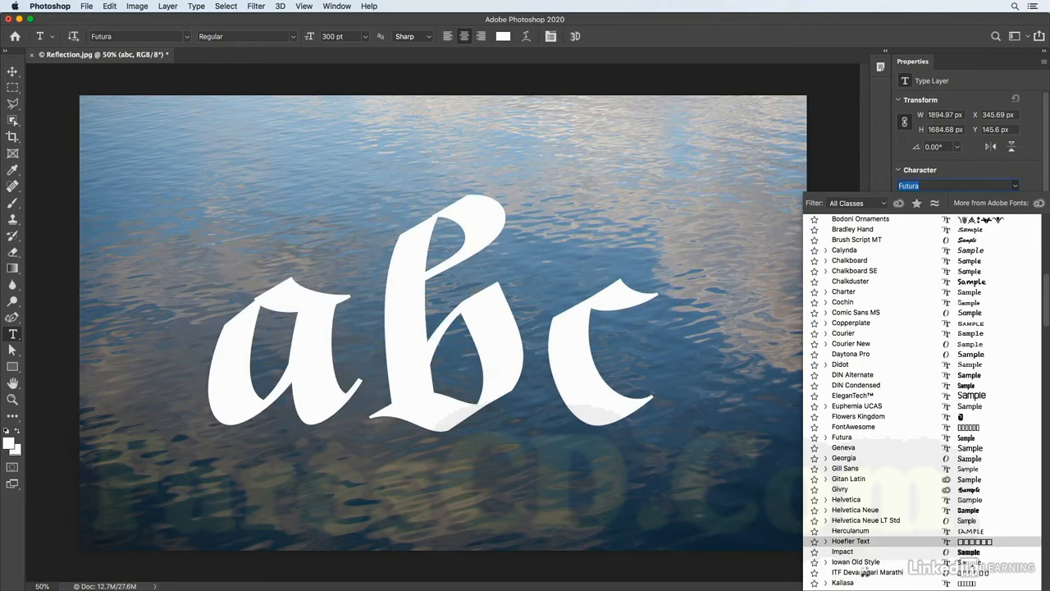
scroll(864, 543, down, 5)
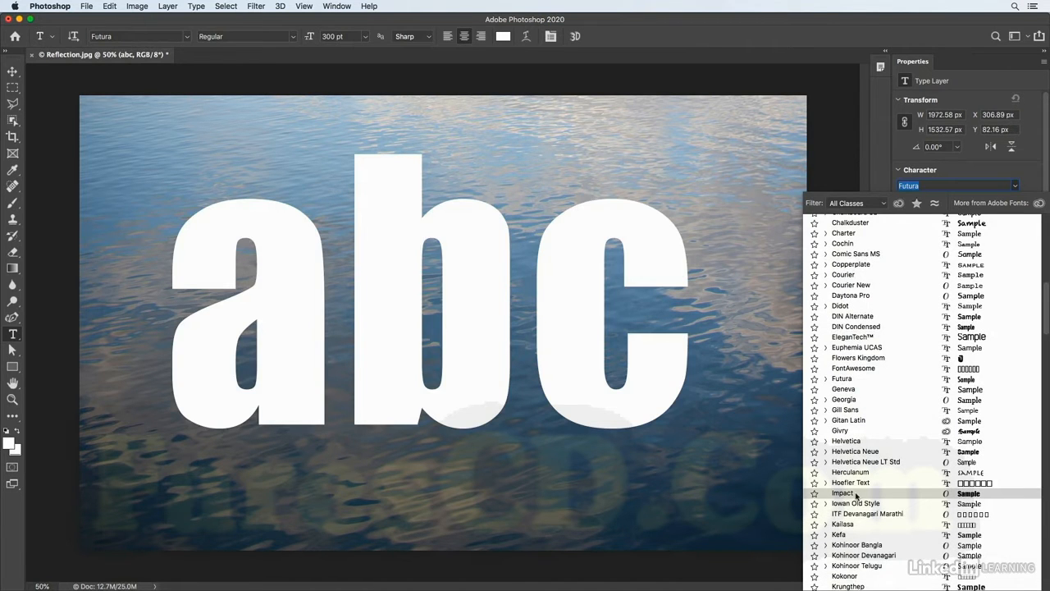
click(827, 380)
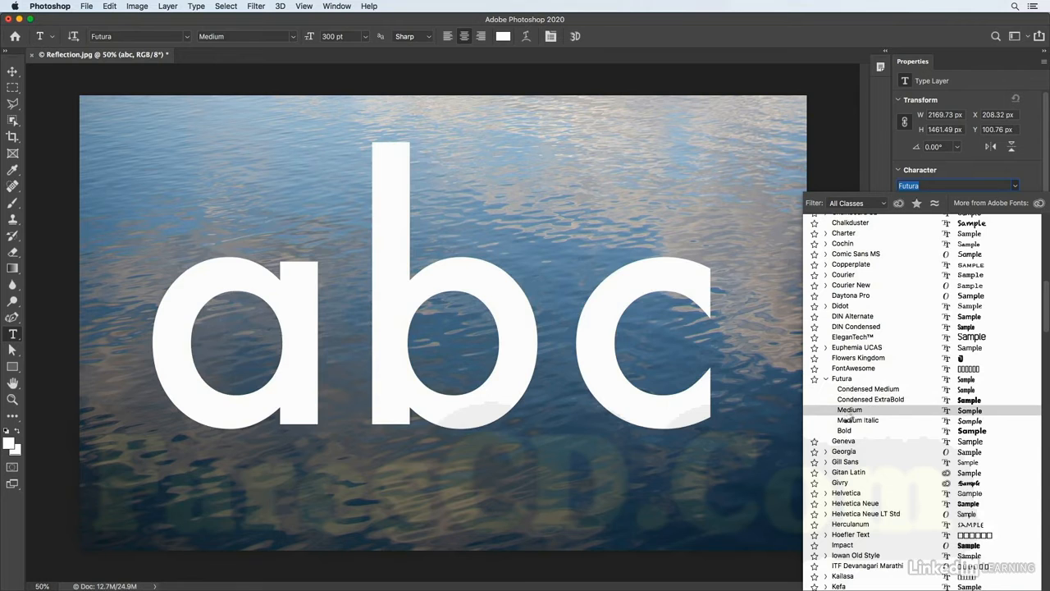
scroll(862, 320, up, 2)
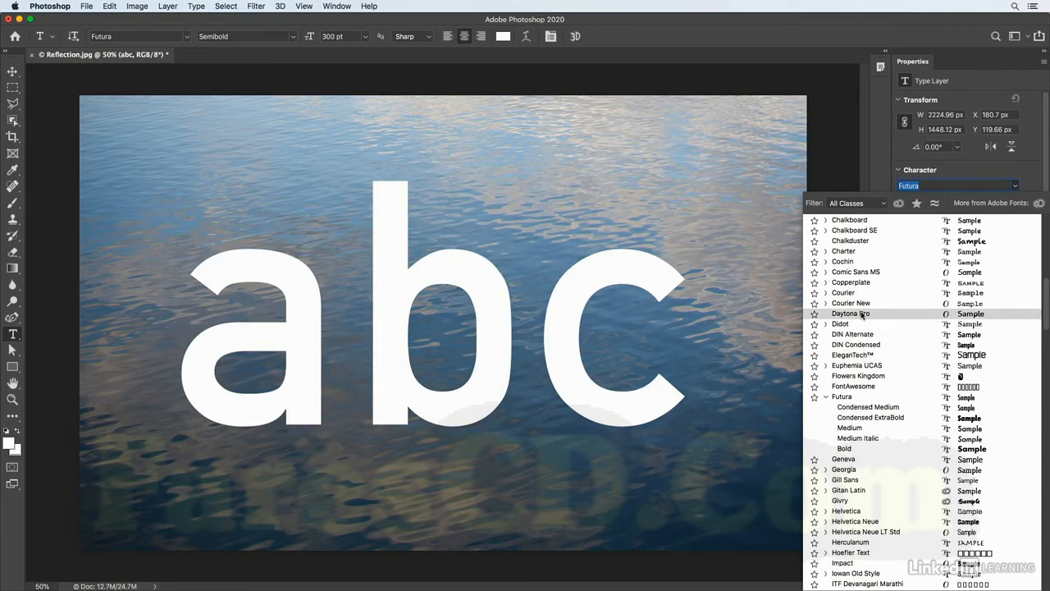
scroll(861, 315, up, 15)
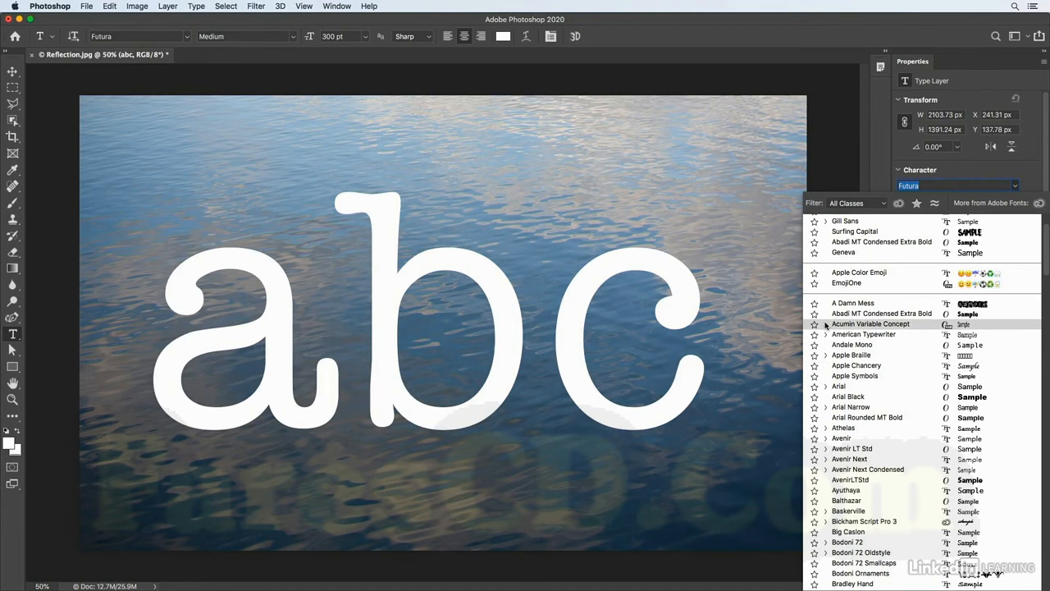
- Set the abc text in Acumin Variable Concept with weight 790 and width 57
click(826, 324)
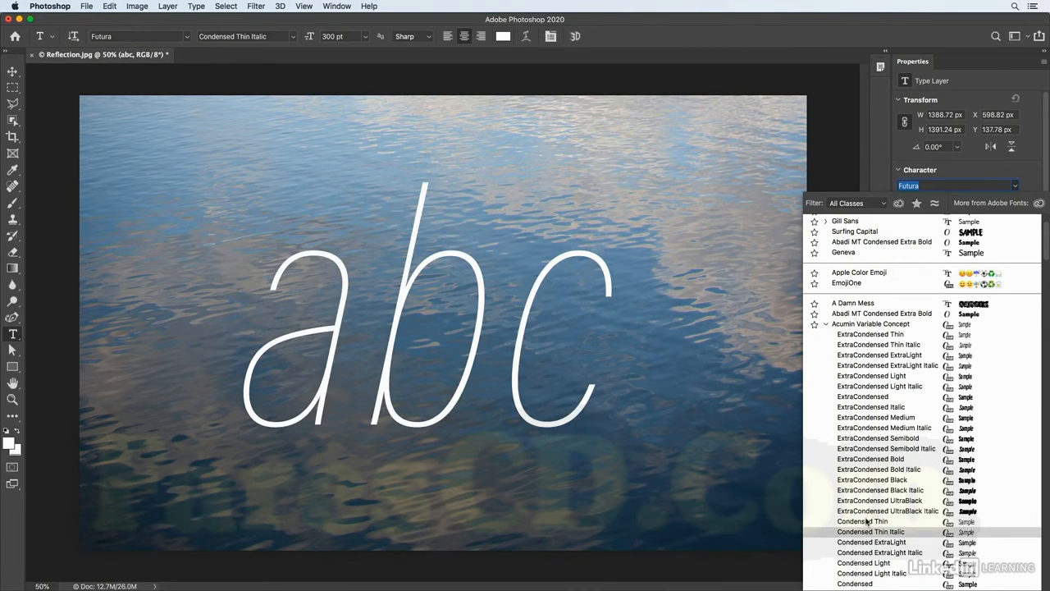
scroll(872, 465, down, 5)
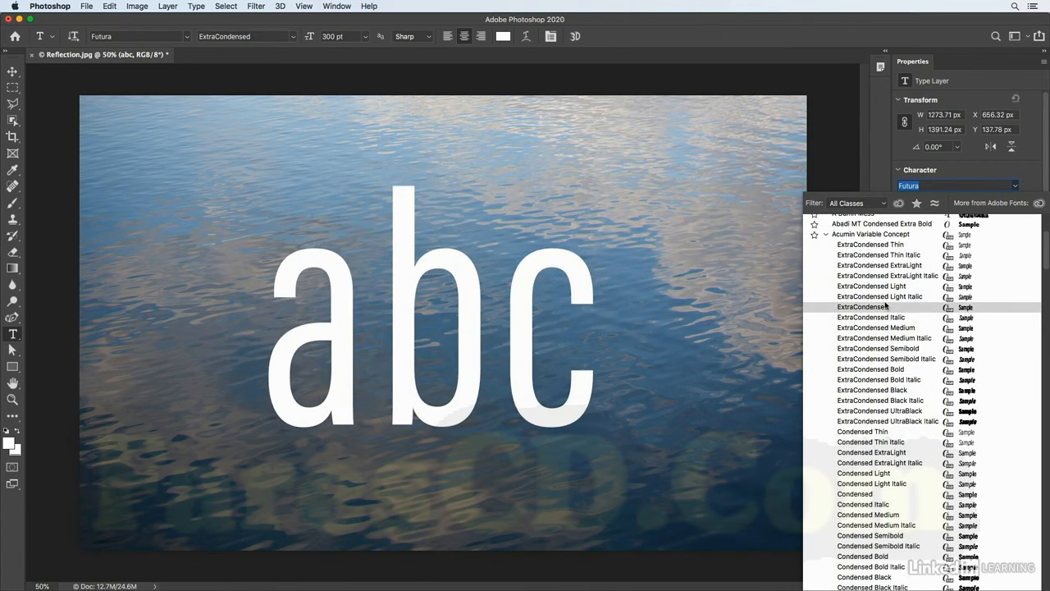
scroll(877, 232, up, 1)
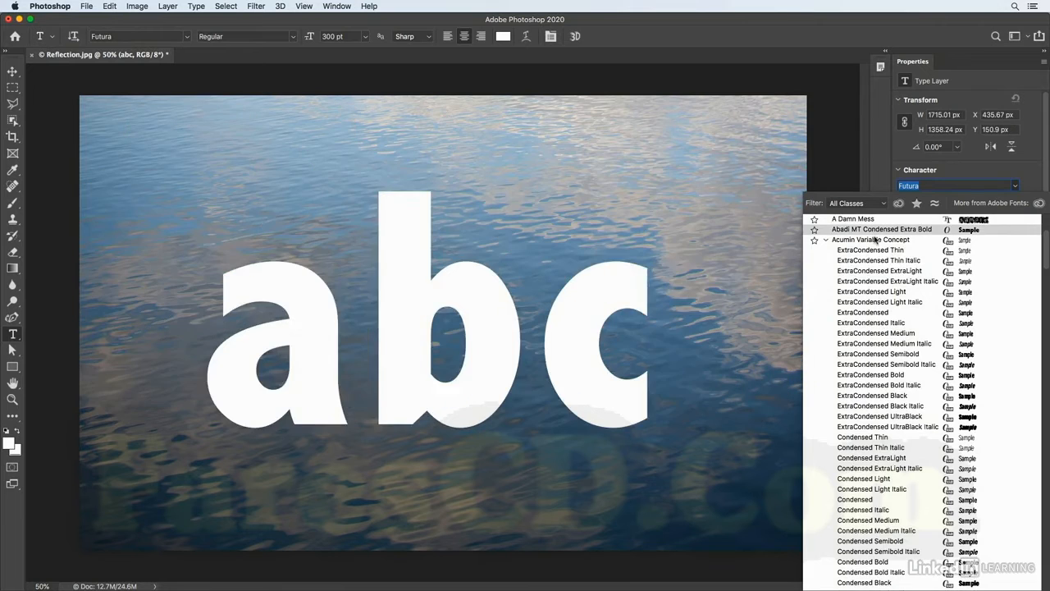
click(868, 239)
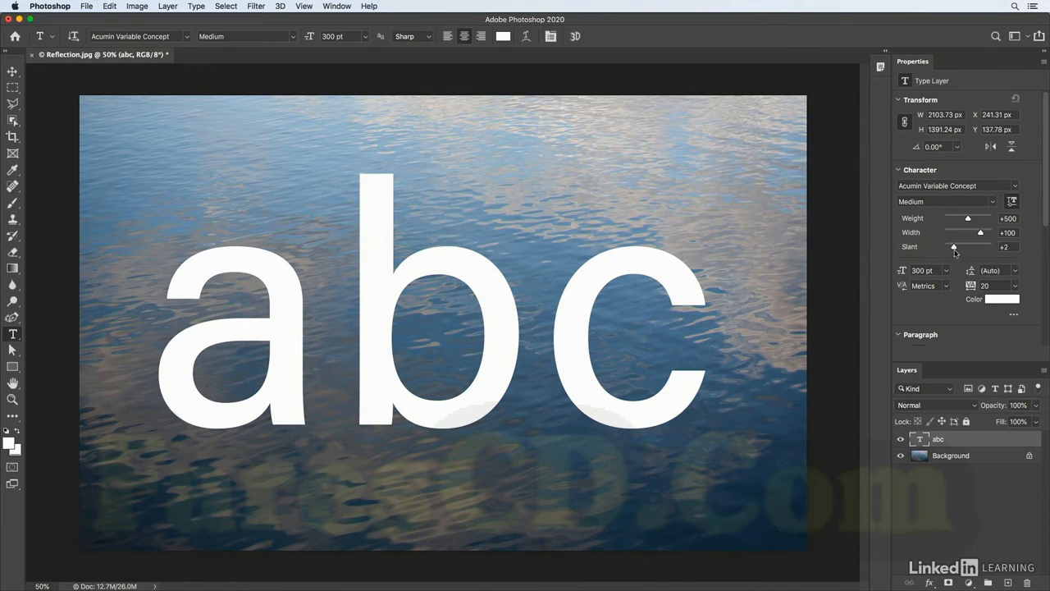
drag(969, 220, 989, 233)
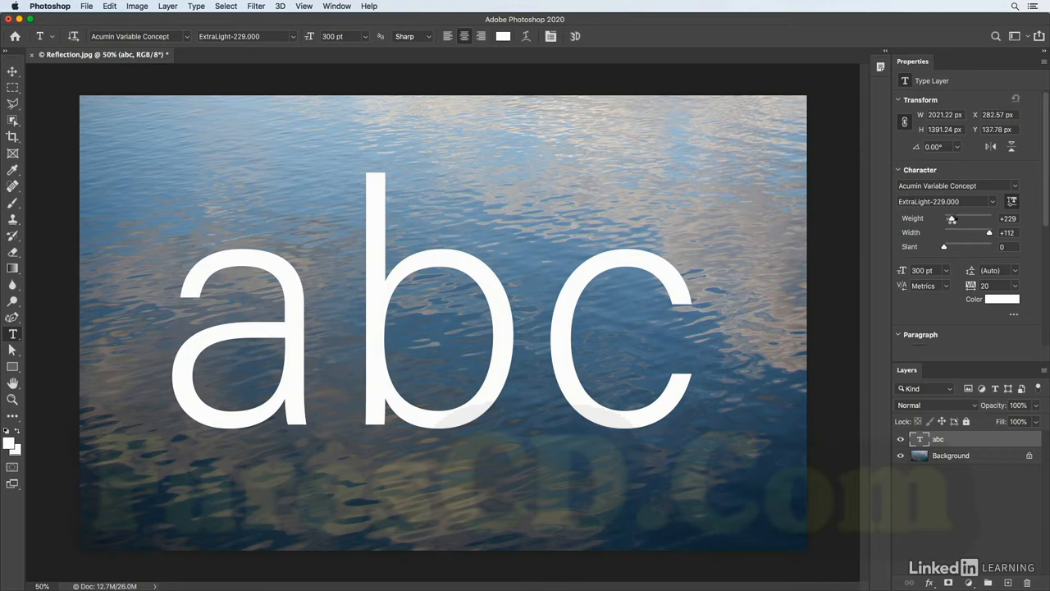
mouse_move(953, 220)
mouse_down()
mouse_move(986, 220)
mouse_move(950, 235)
mouse_up()
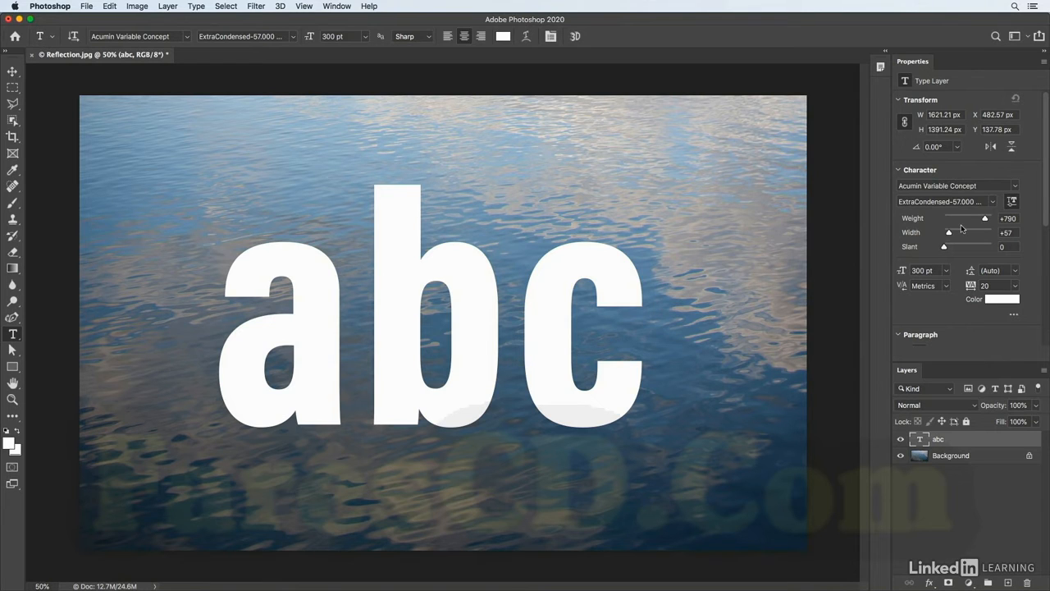
- Find the Trajan Color Concept font by name and apply it to the abc text
click(1007, 186)
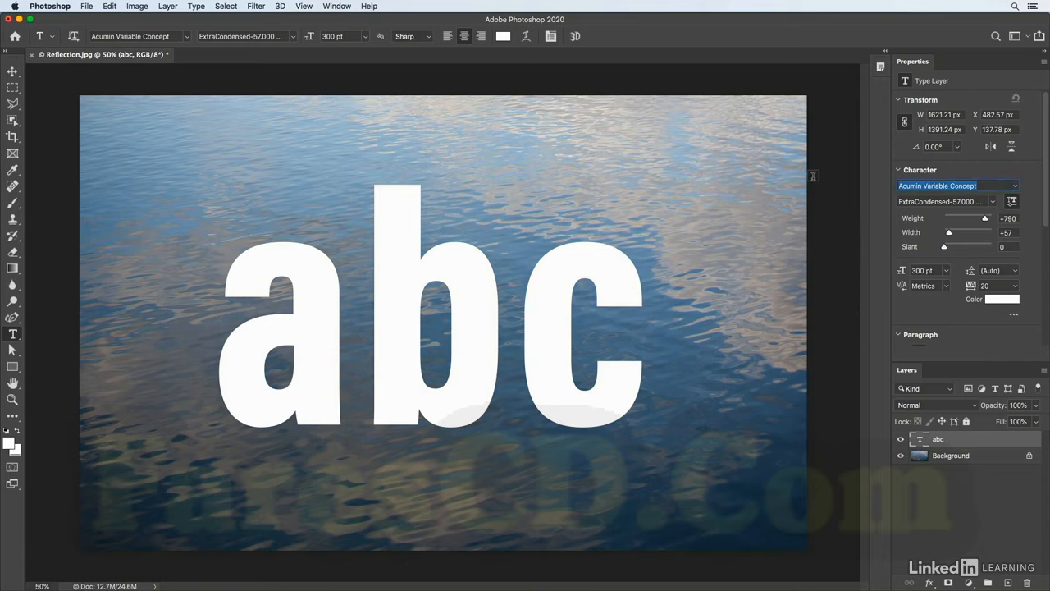
text(tra)
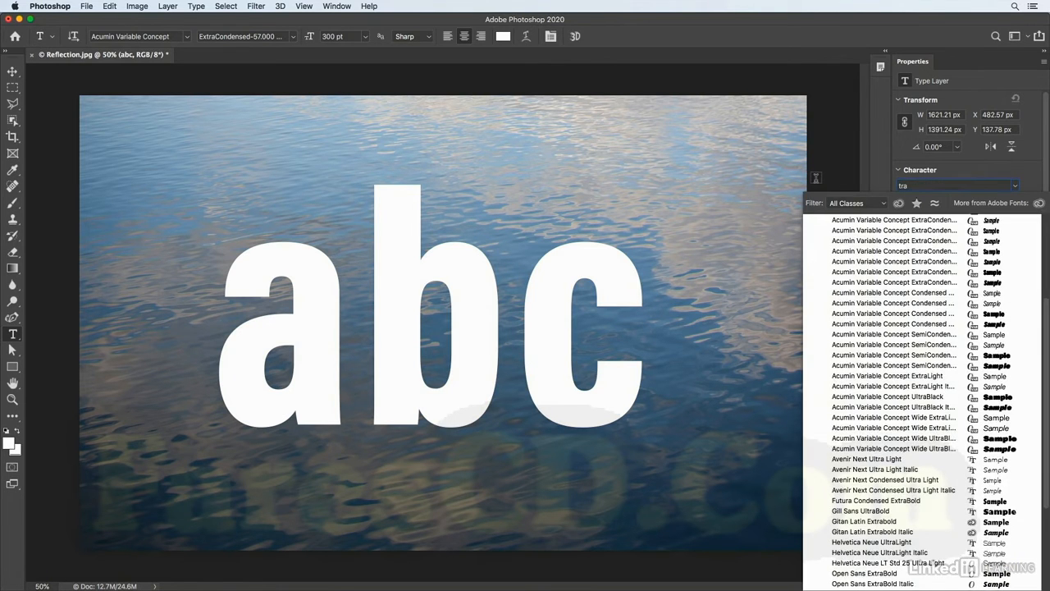
text(j)
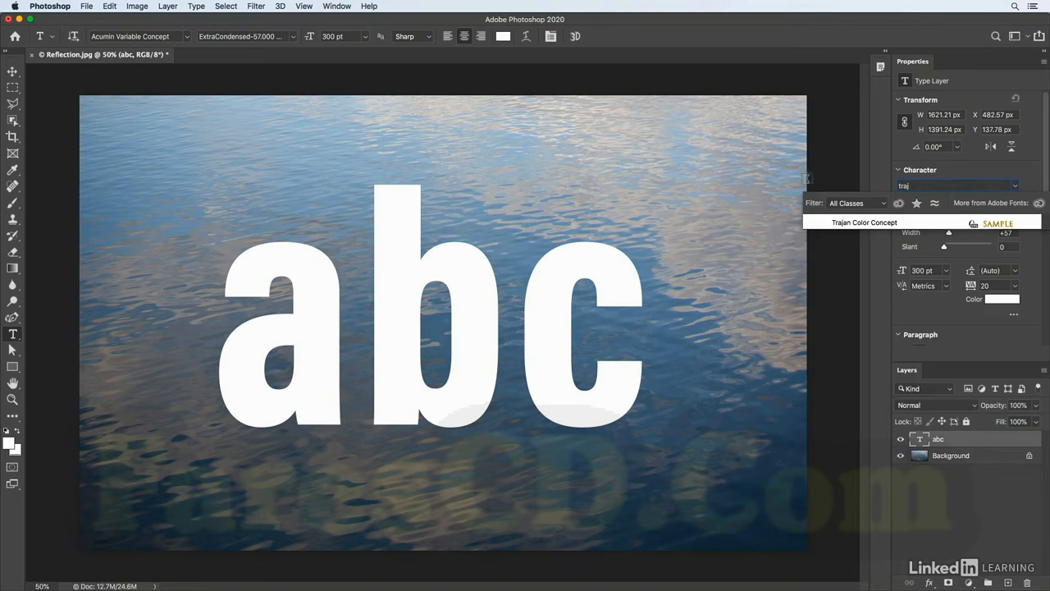
click(861, 227)
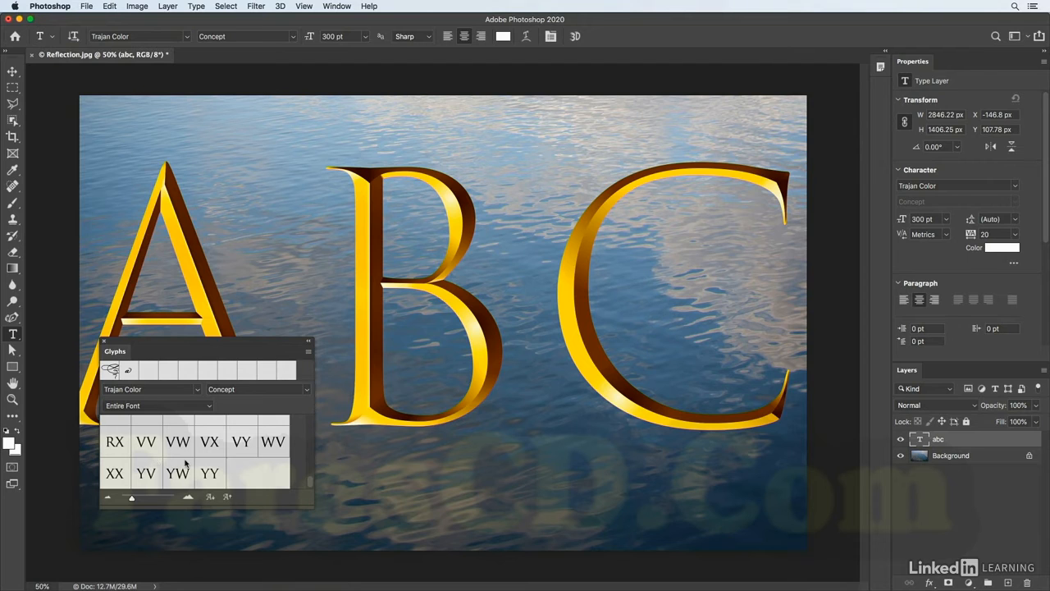
- Try the green and silver alternate glyphs on the letter B, and return it to the gold version
drag(519, 339, 399, 323)
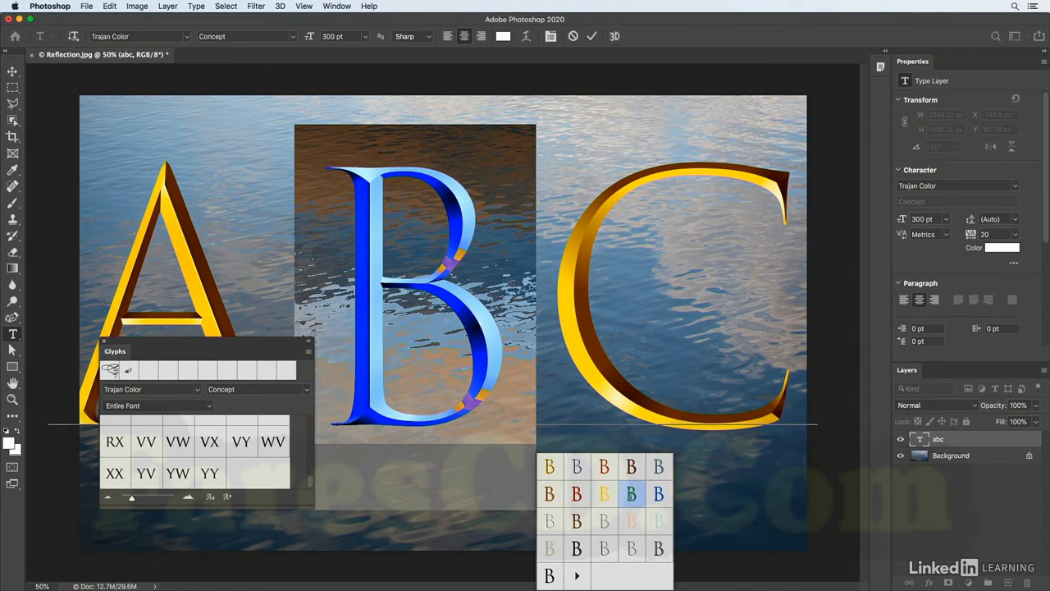
click(631, 493)
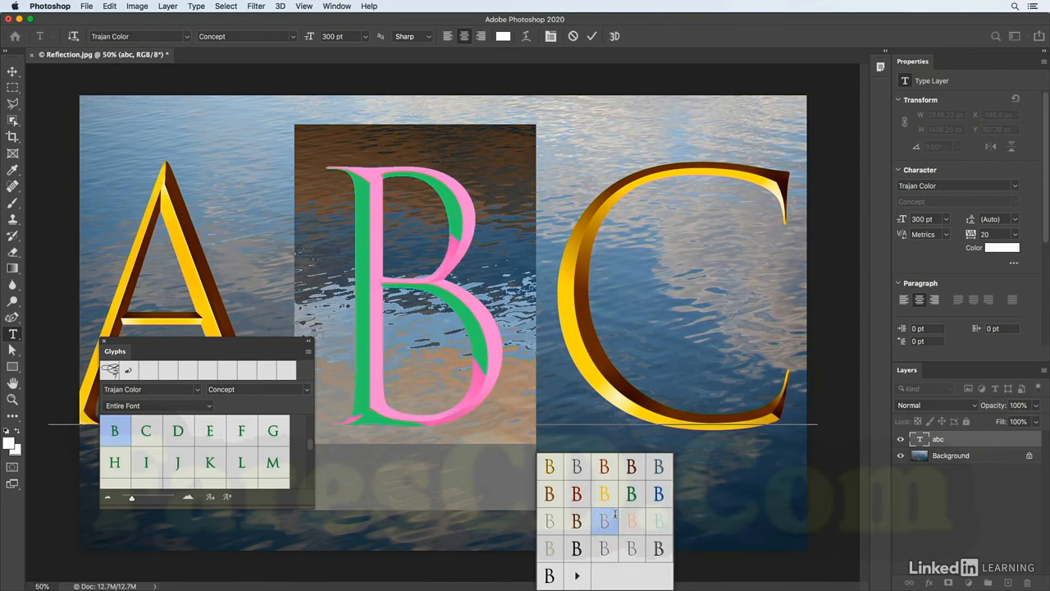
key(super+h)
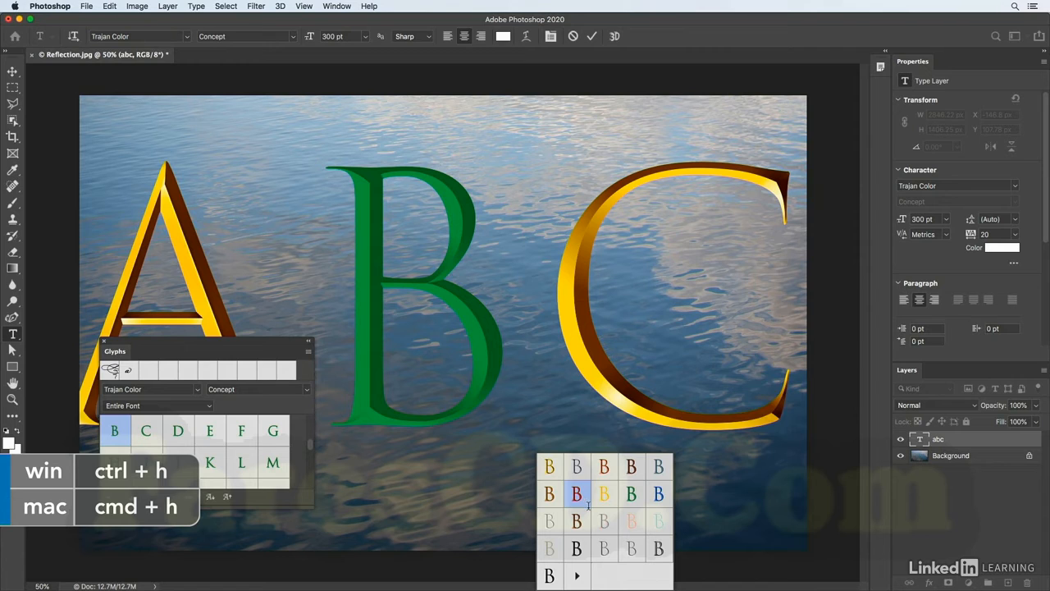
click(585, 469)
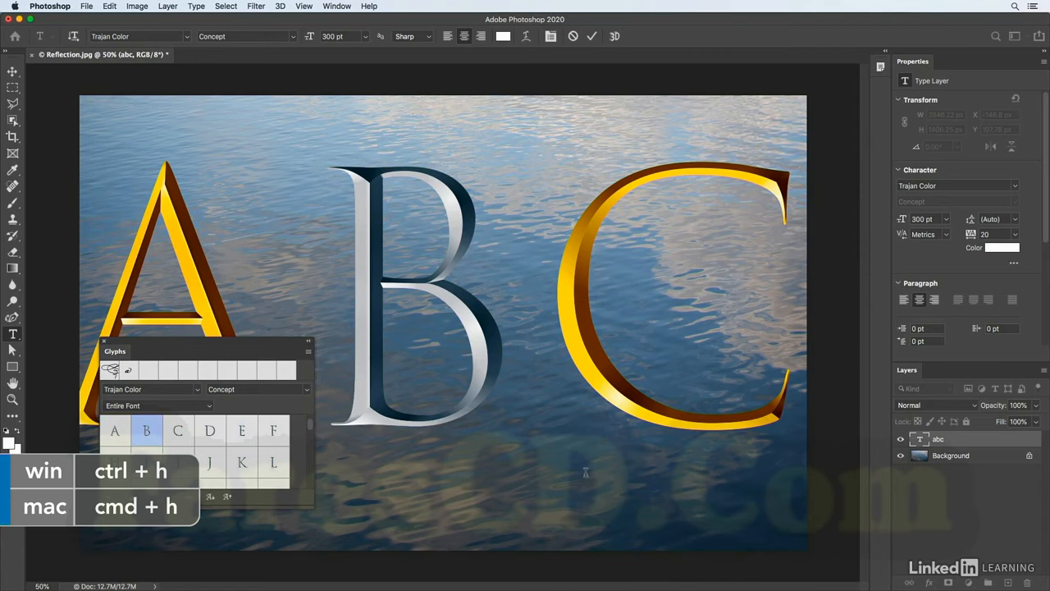
click(577, 522)
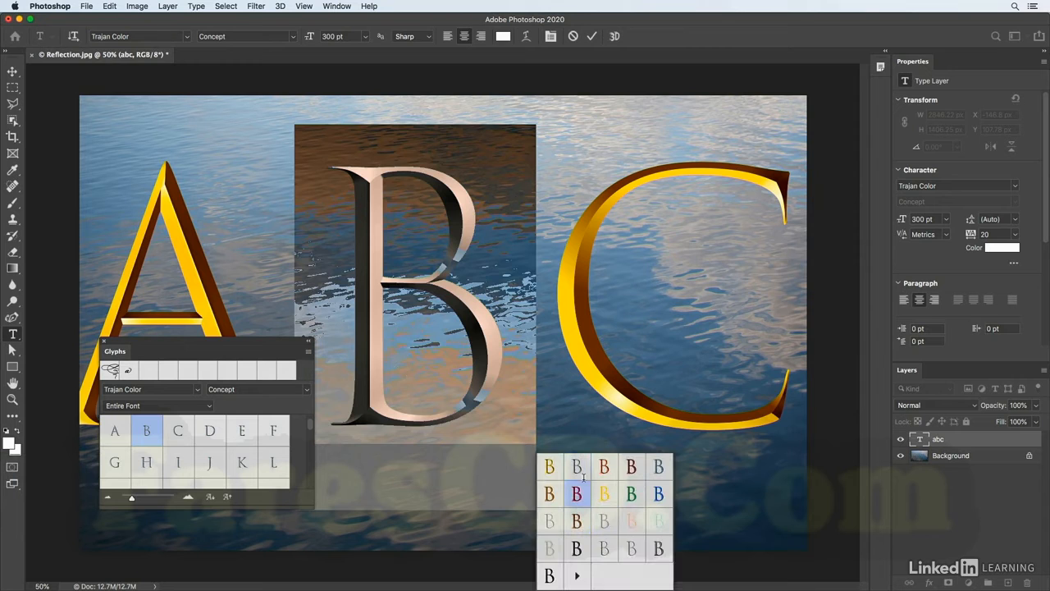
click(549, 466)
- Select the whole abc word, underline it, and remove the underline again
double_click(440, 353)
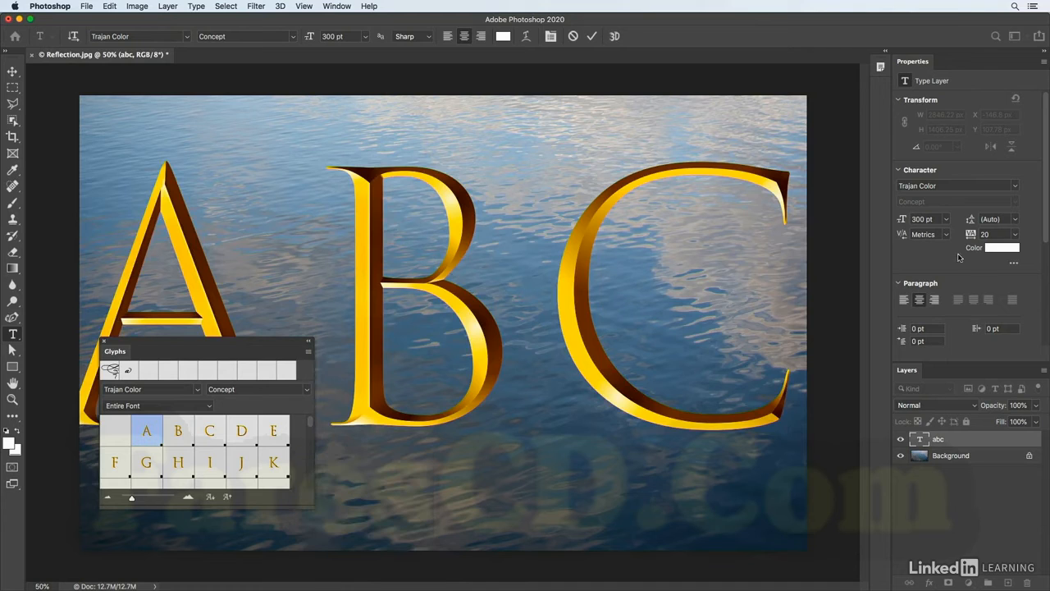
scroll(957, 258, down, 6)
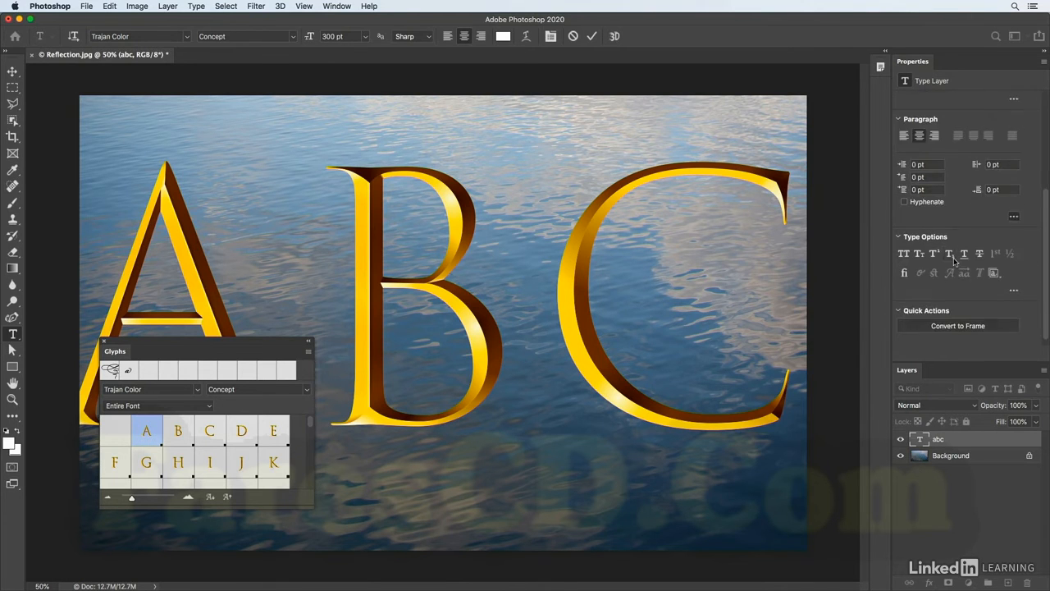
scroll(954, 259, down, 1)
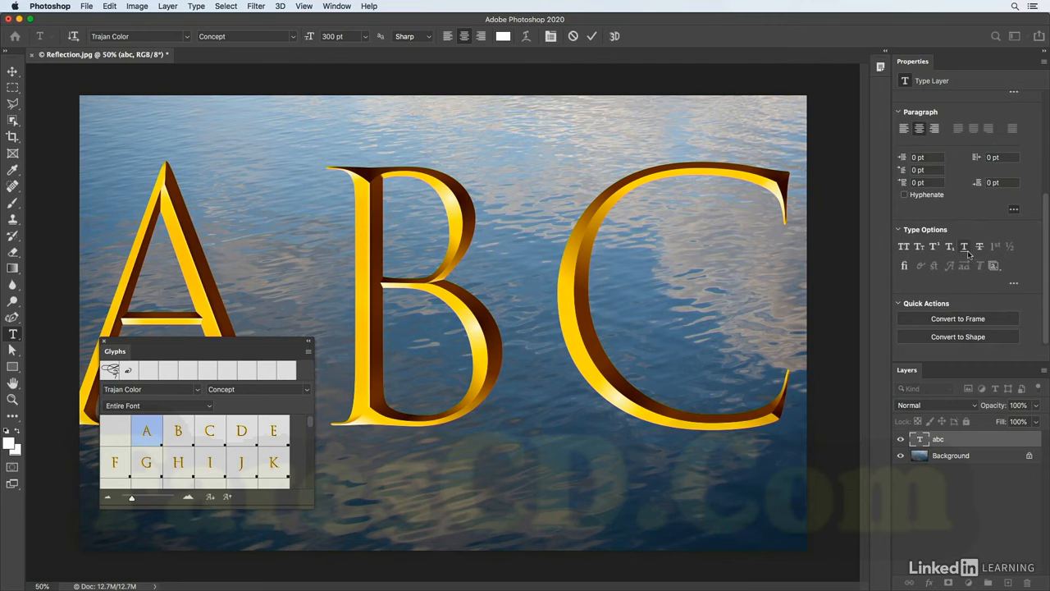
click(966, 249)
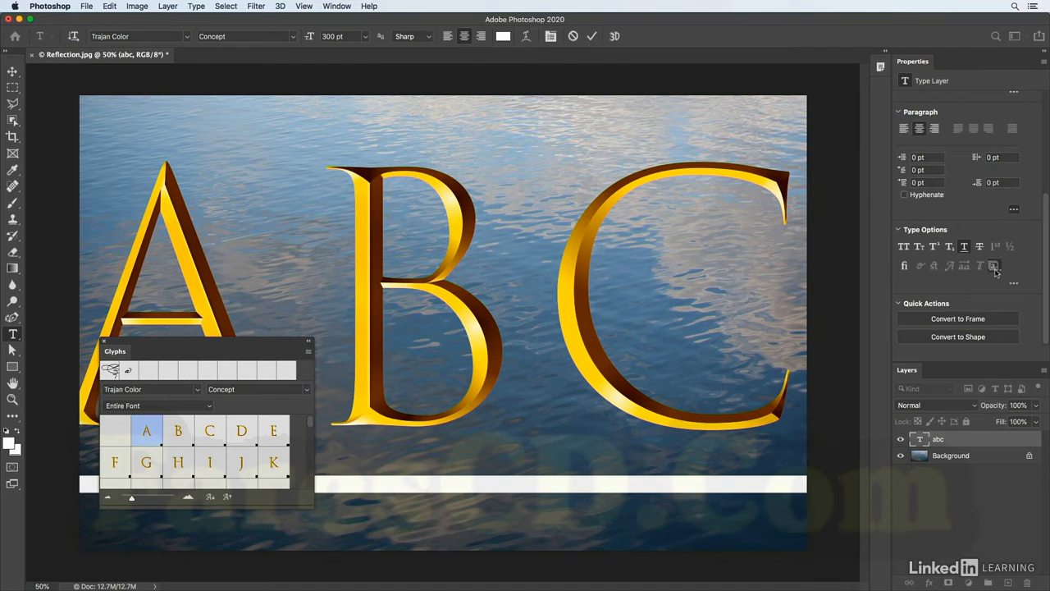
click(994, 266)
click(982, 258)
click(970, 252)
- Try the Yellow stylistic set on the abc word and switch it off again
click(994, 266)
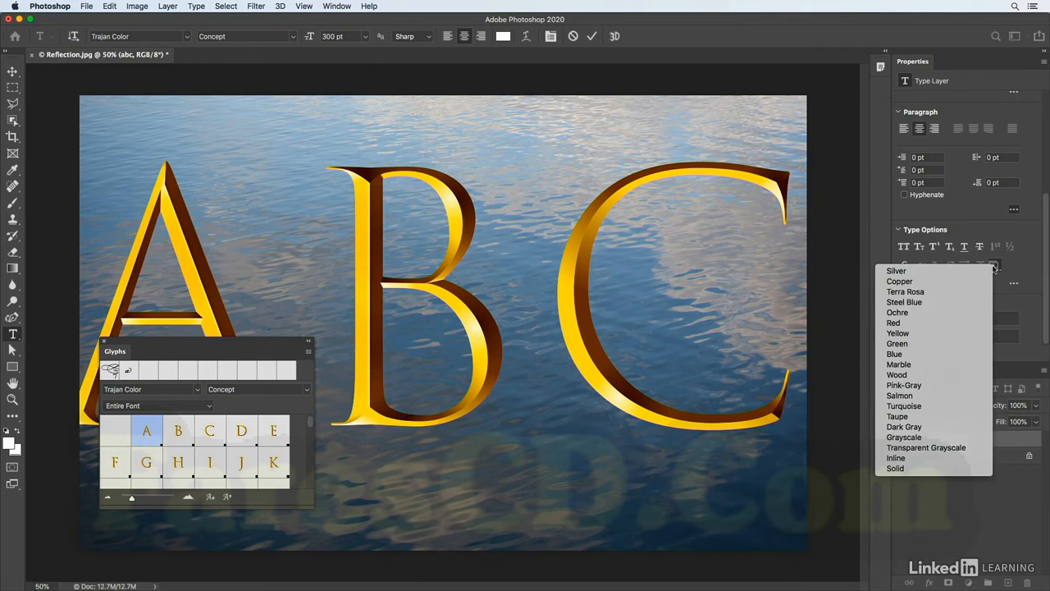
click(952, 333)
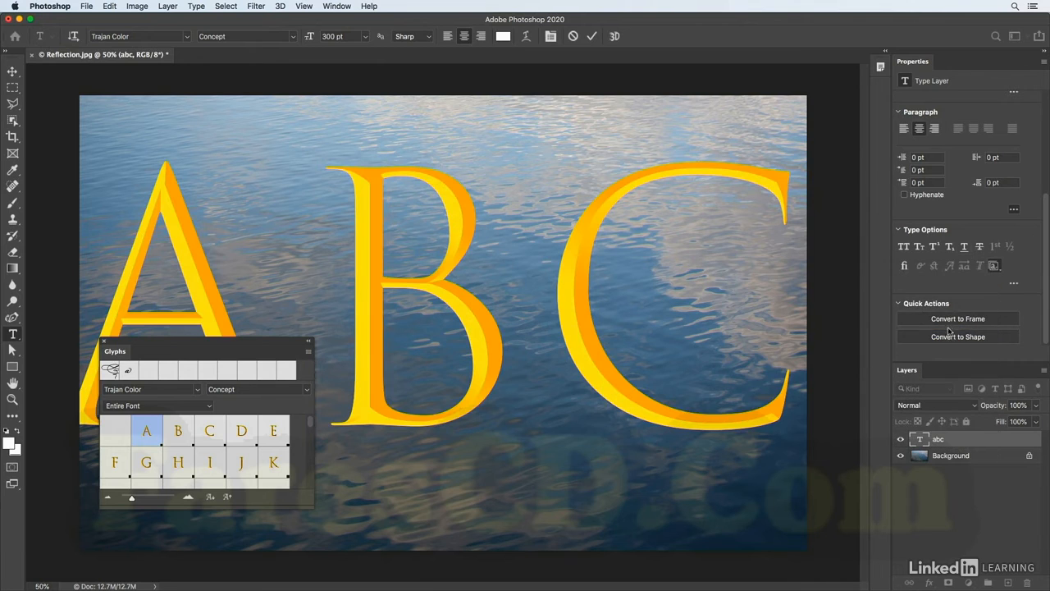
click(997, 271)
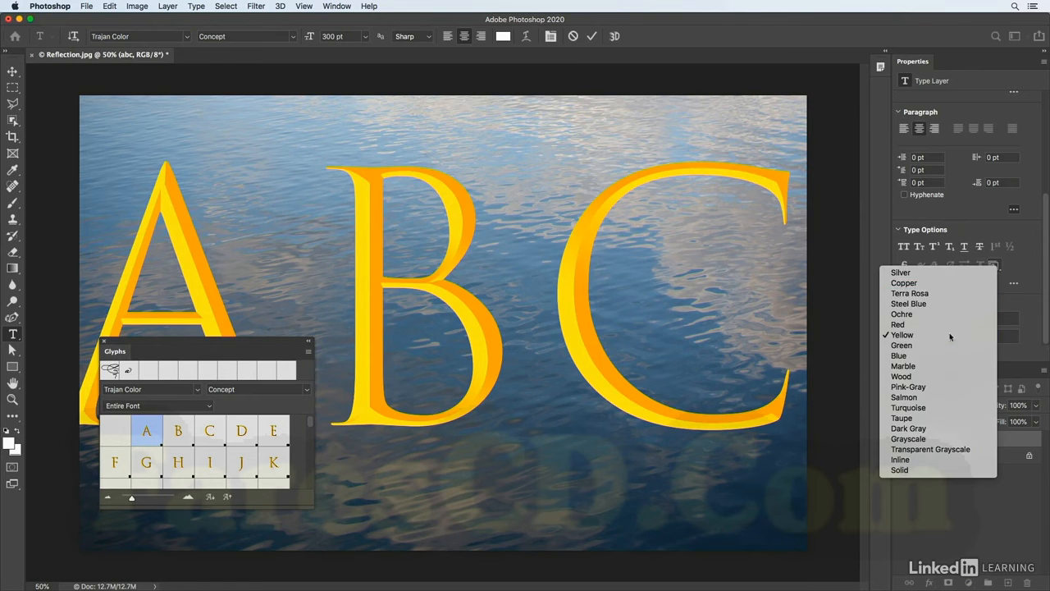
click(952, 335)
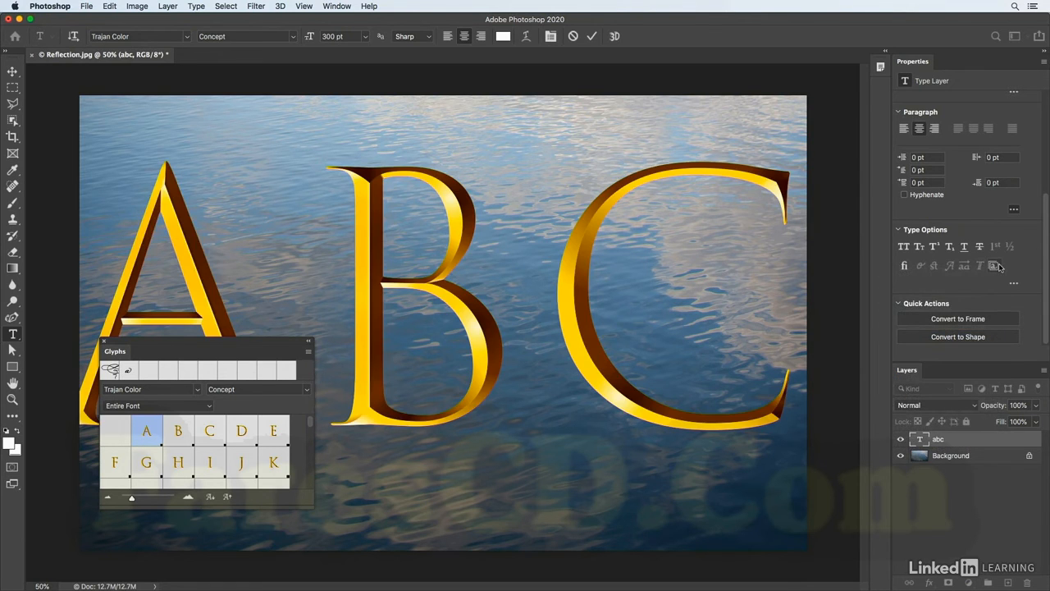
- Apply the Silver stylistic set to the abc word and replace it with the Red set
click(998, 268)
click(995, 270)
click(994, 271)
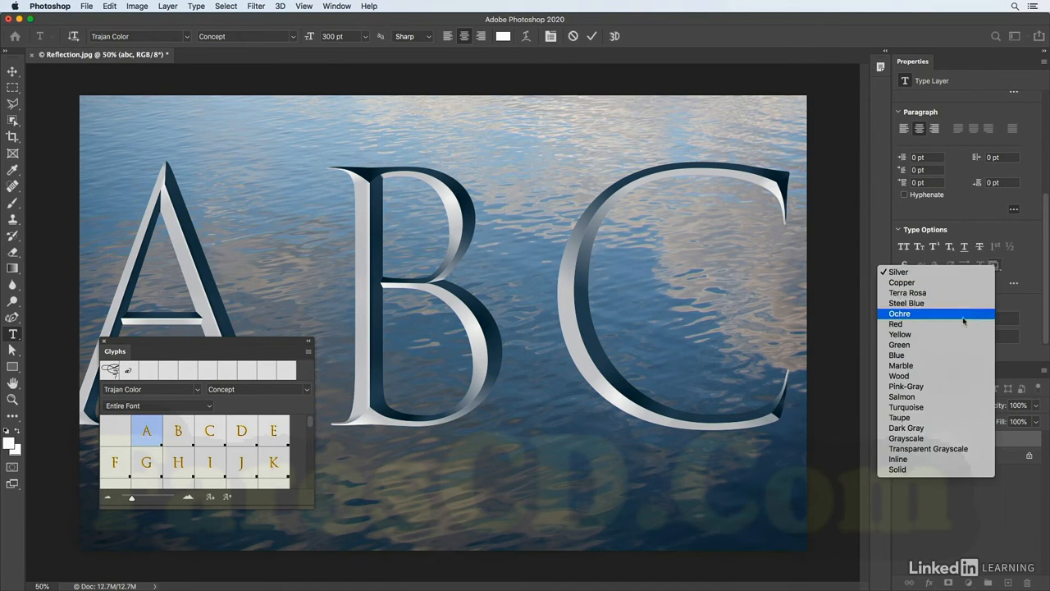
click(965, 322)
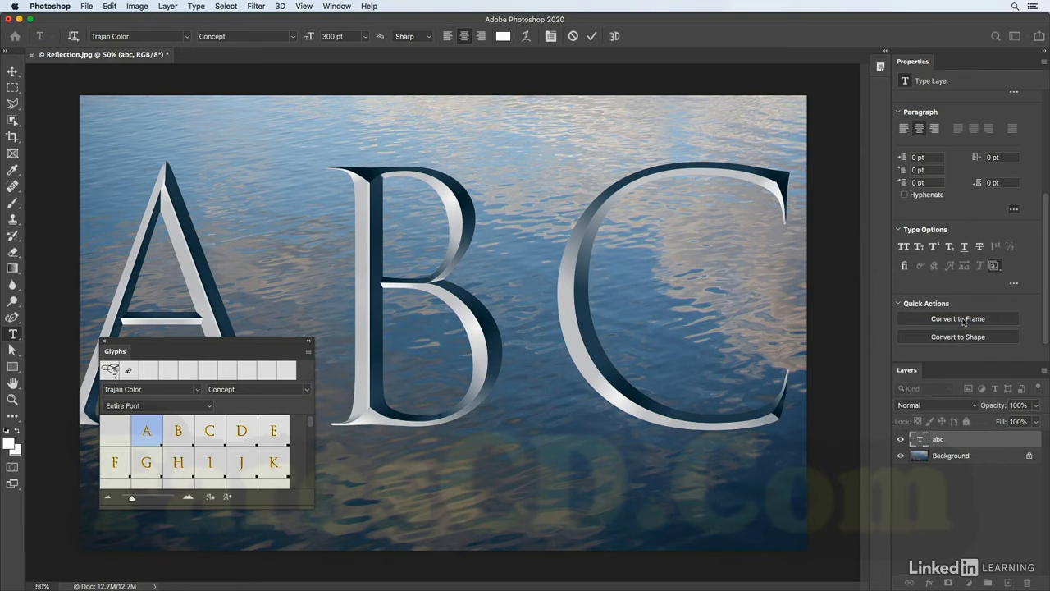
click(1000, 269)
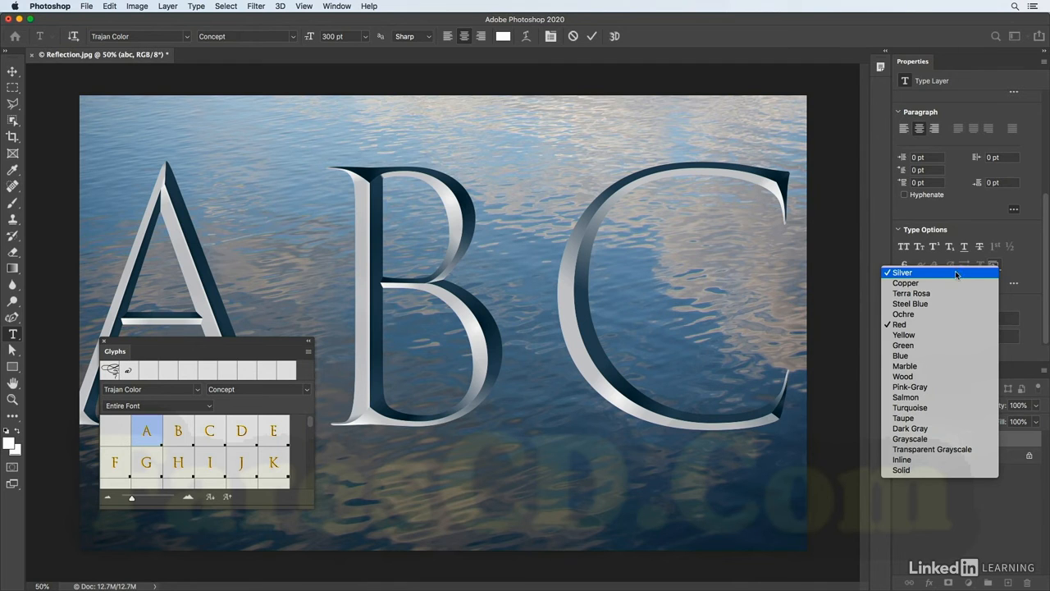
key(Escape)
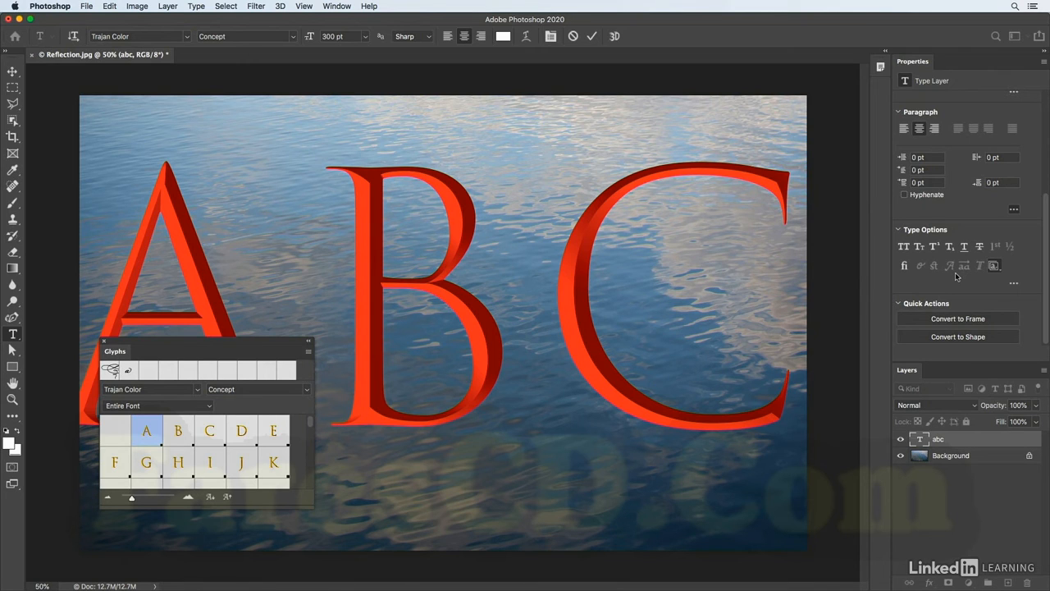
click(995, 266)
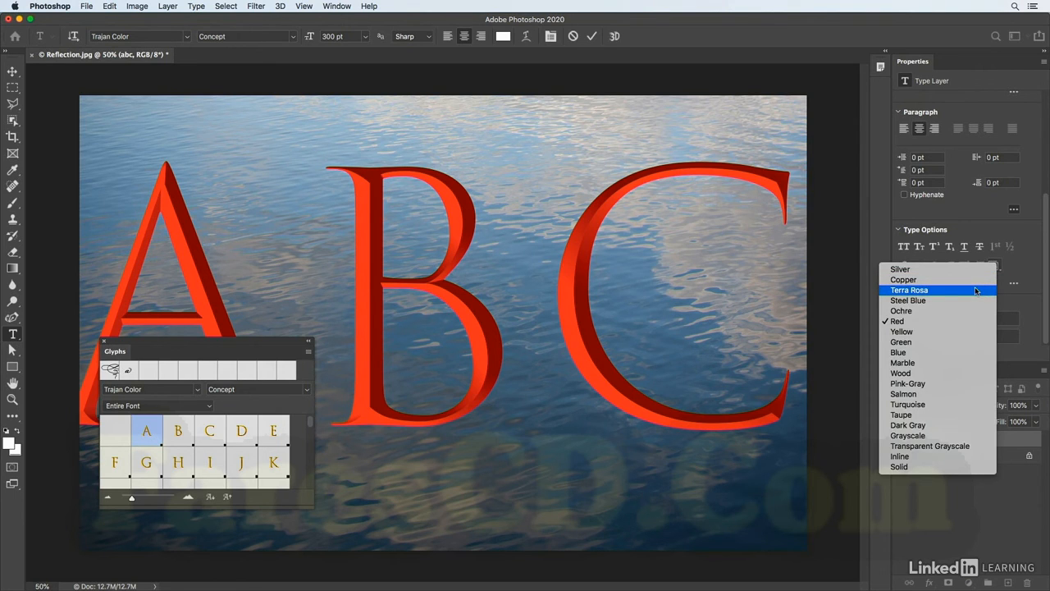
click(1033, 293)
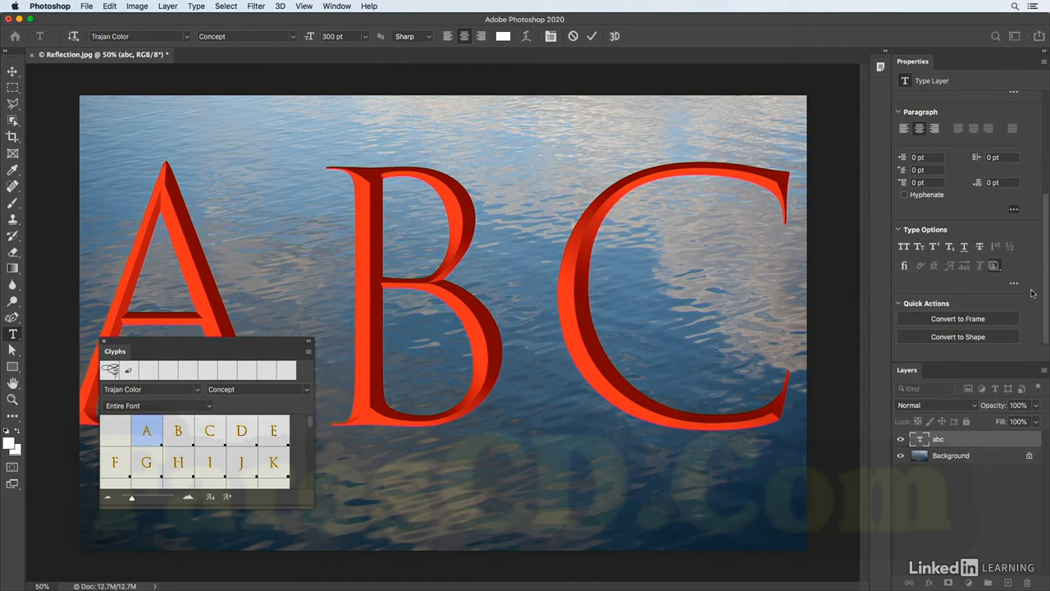
- Search the fonts for "emoj" and apply EmojiOne Color to the abc text
scroll(1023, 253, up, 5)
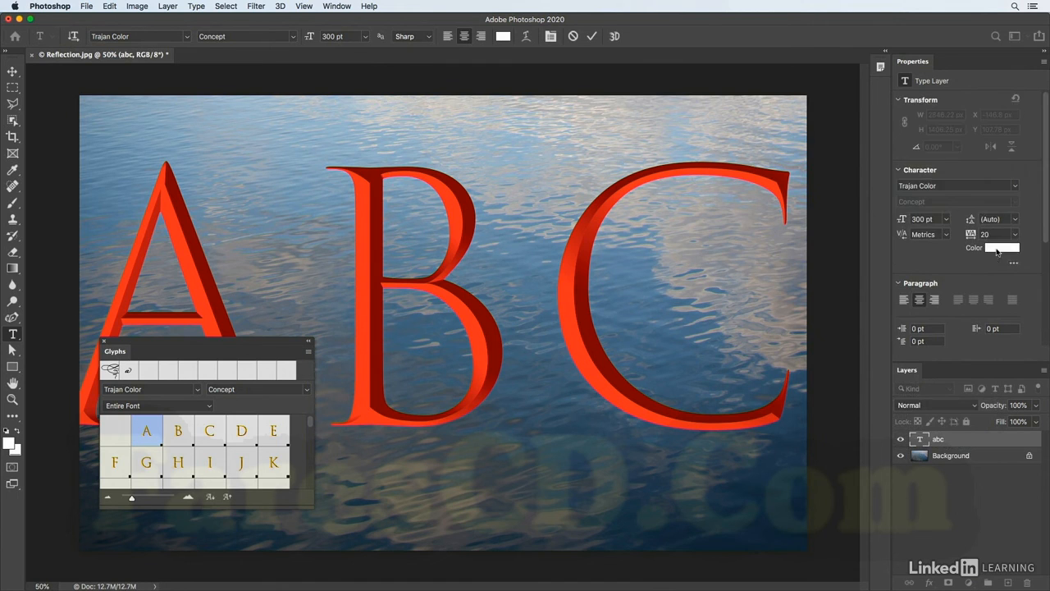
click(952, 184)
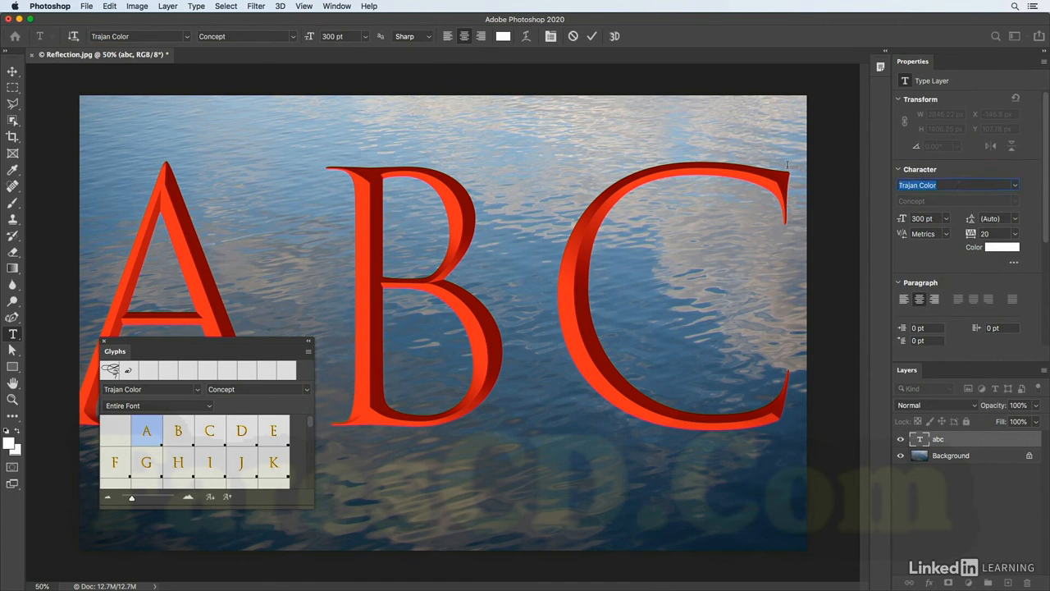
text(emoj)
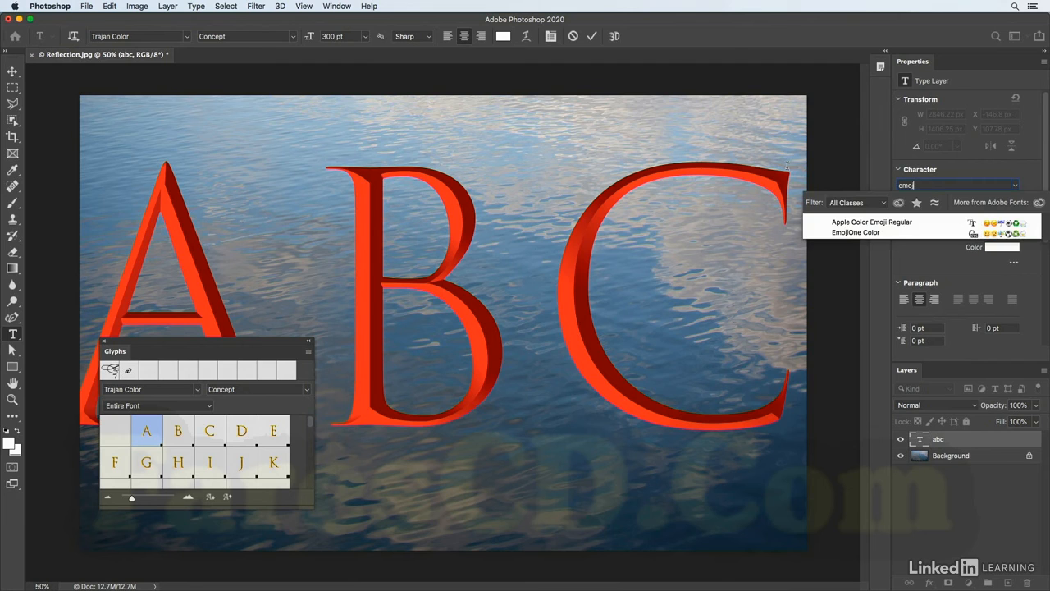
click(856, 233)
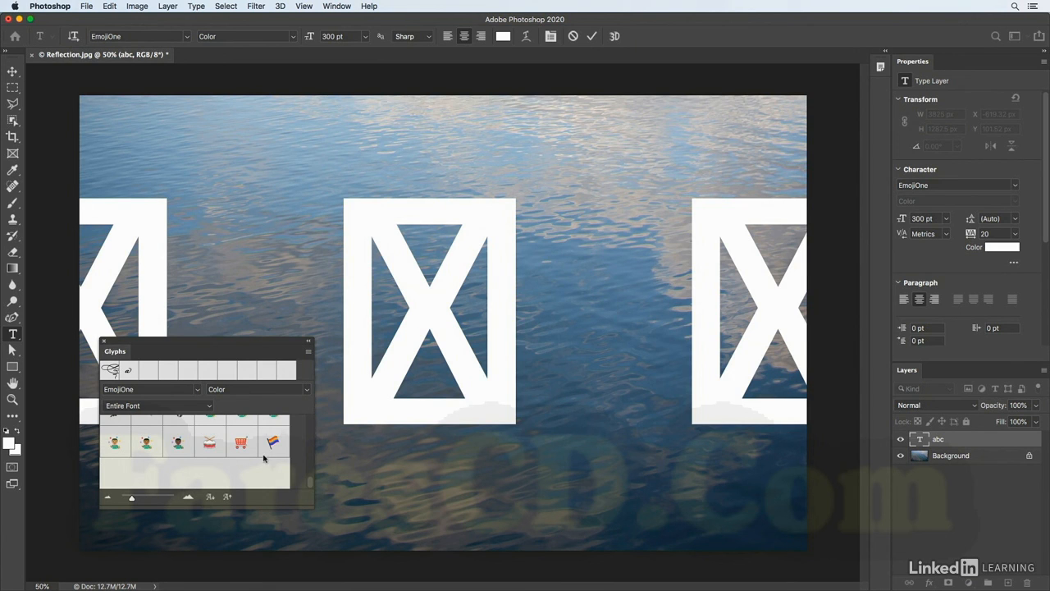
- Select all of the placeholder characters and replace them with the spouting whale glyph from EmojiOne
click(504, 369)
key(ctrl+a)
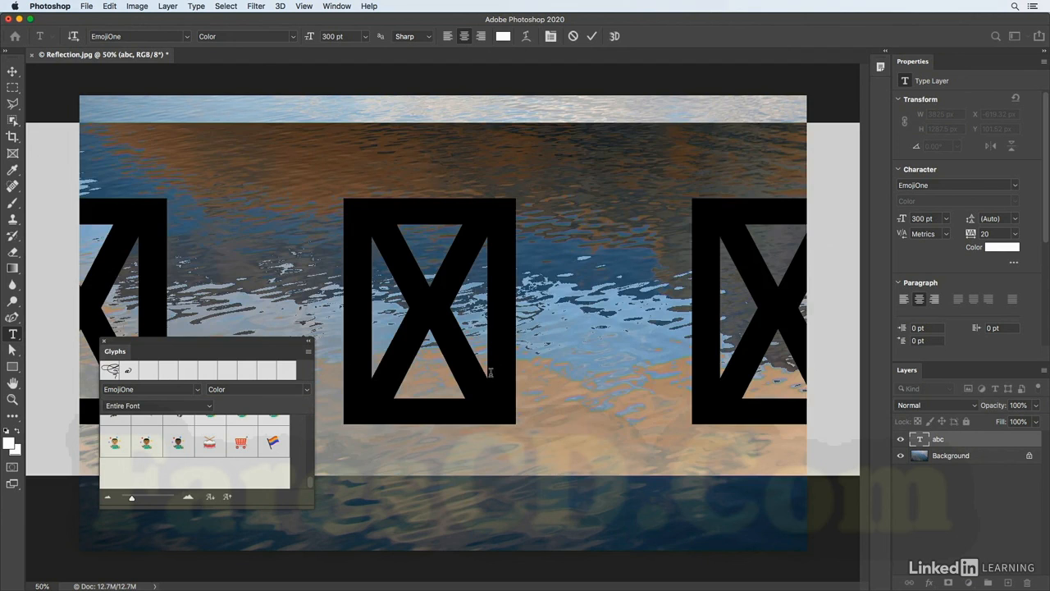
key(super+h)
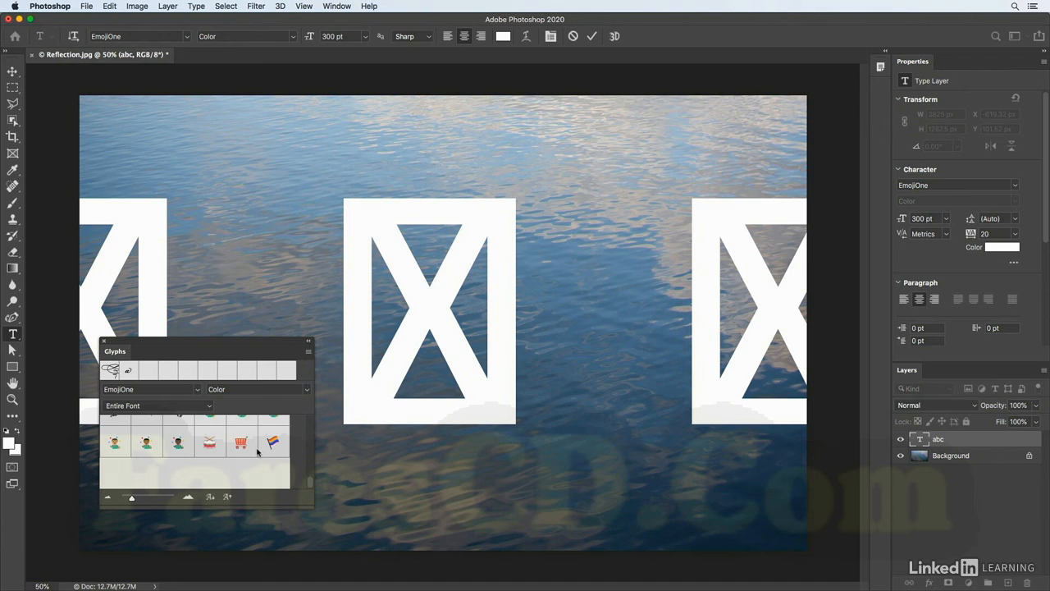
scroll(257, 452, up, 3)
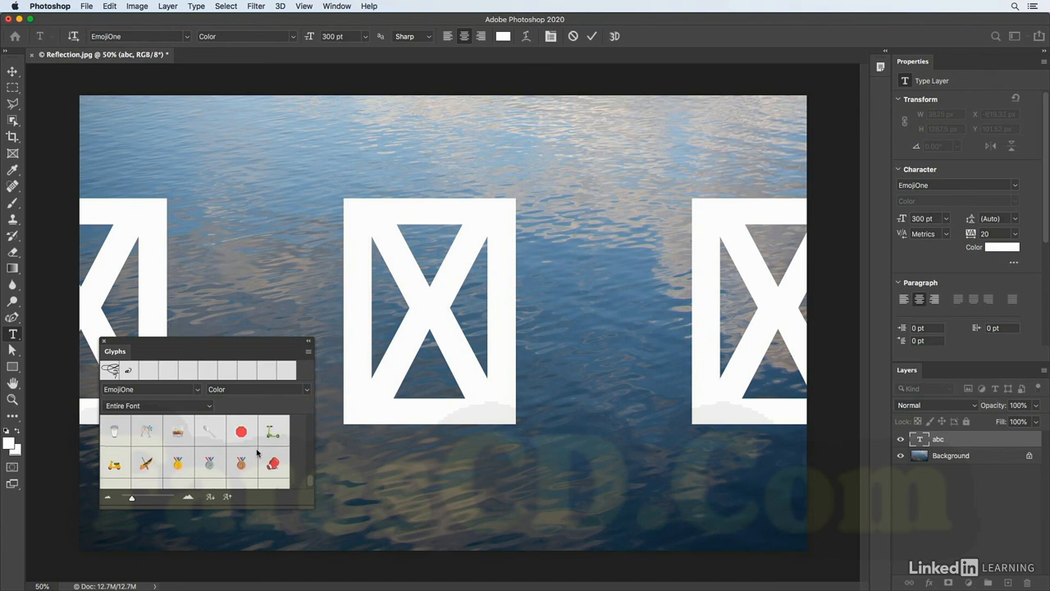
scroll(257, 451, up, 10)
scroll(257, 452, up, 5)
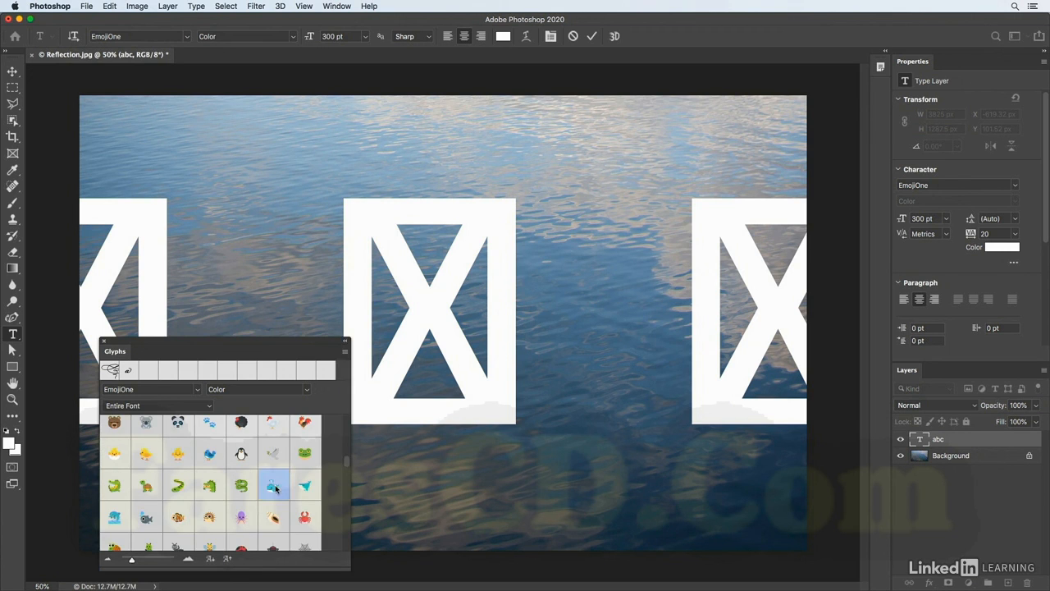
double_click(275, 488)
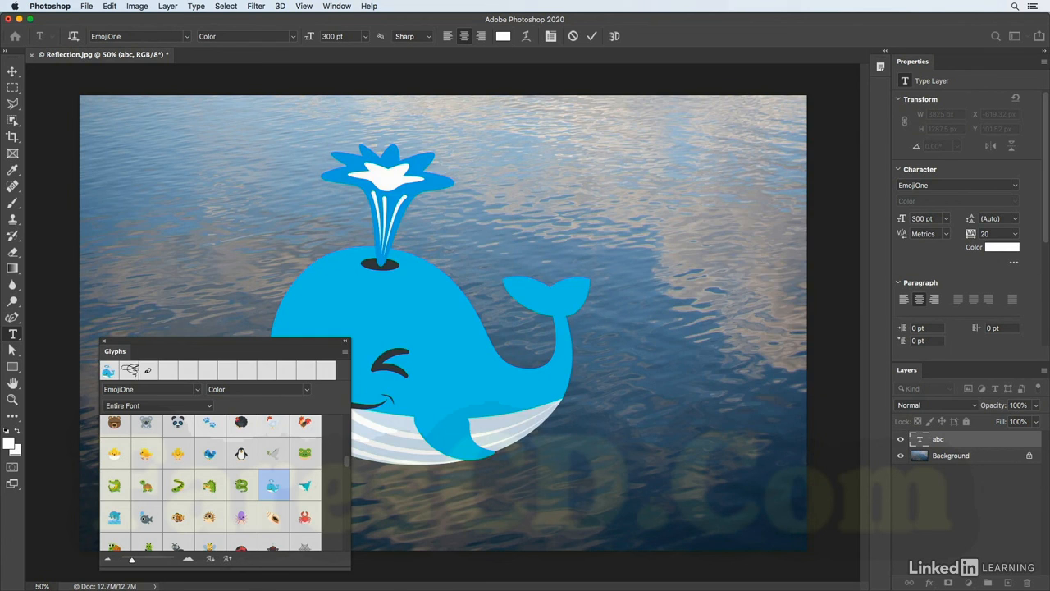
- Commit the text edit and move the whale to the right over the water, to about X 1205 px, Y 73 px
key(super+Return)
key(v)
drag(443, 379, 586, 374)
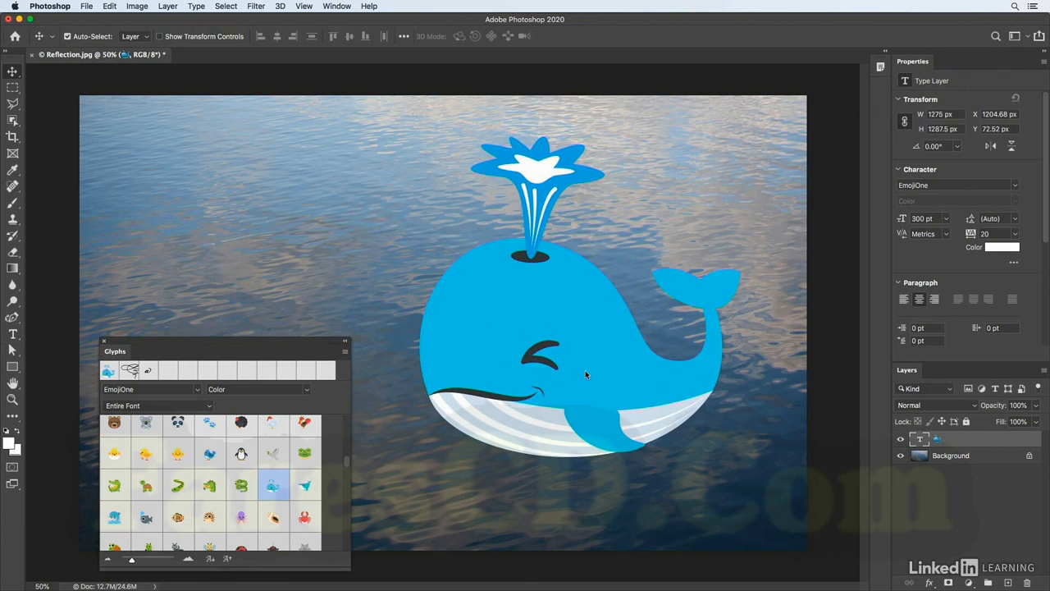